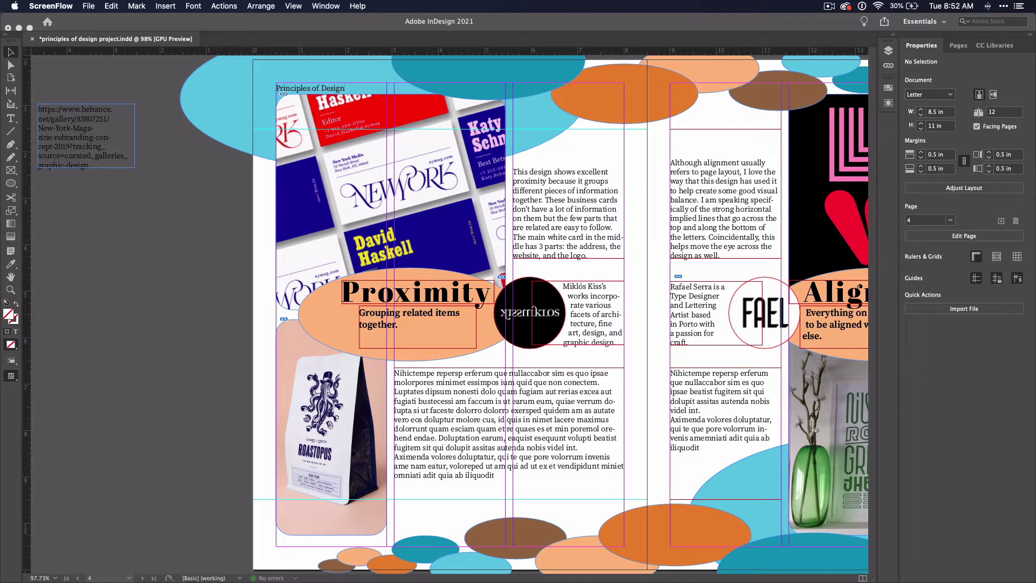
- Go to the A-Master spread and make the Text layer active
{"action": "left_click", "coordinate": [922, 225]}
{"action": "left_click", "coordinate": [950, 221]}
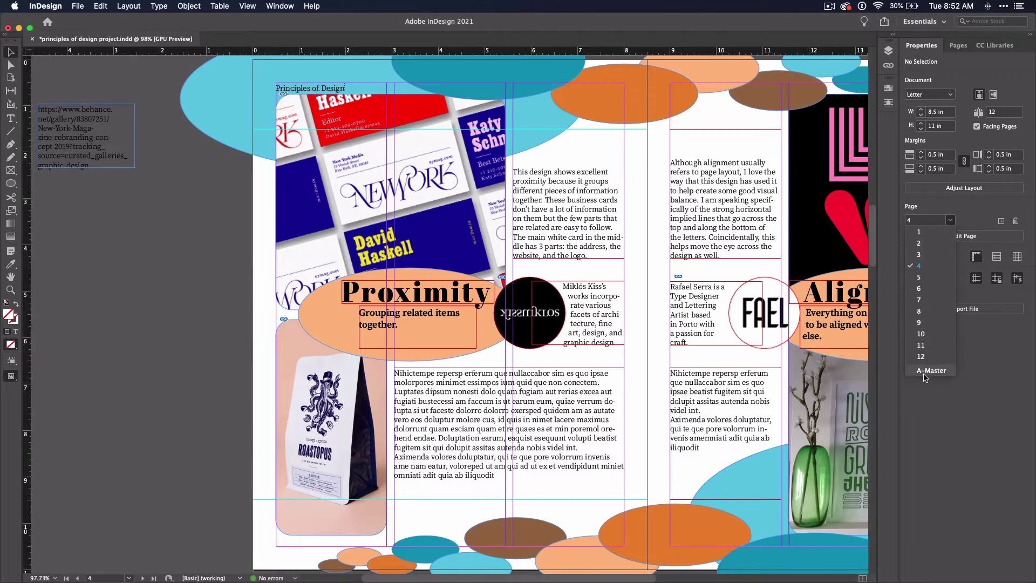
{"action": "left_click", "coordinate": [930, 372]}
{"action": "left_click", "coordinate": [889, 51]}
{"action": "left_click", "coordinate": [850, 60]}
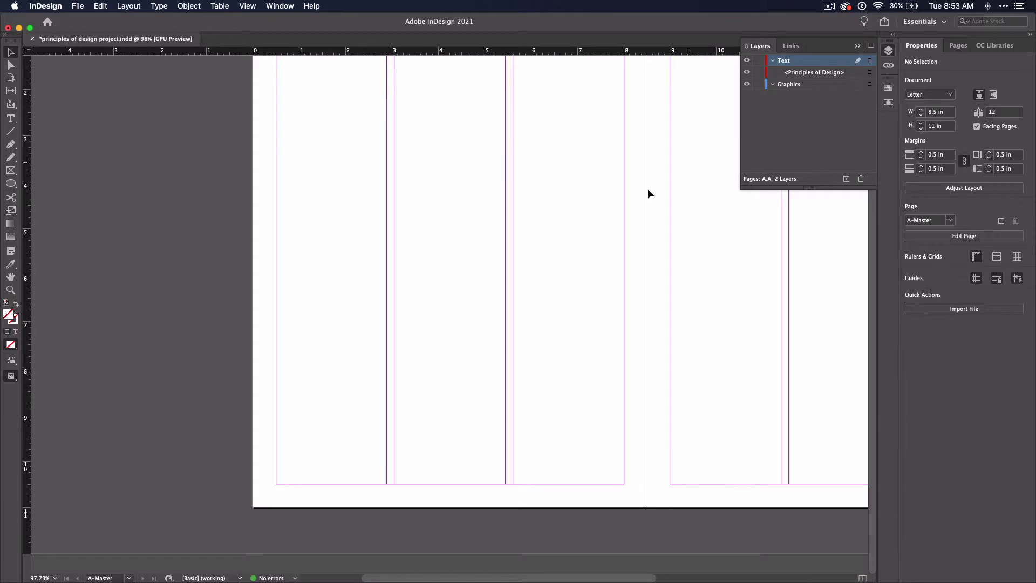
- Draw a small text frame at the bottom-left margin corner holding a Current Page Number marker
{"action": "key", "text": "t"}
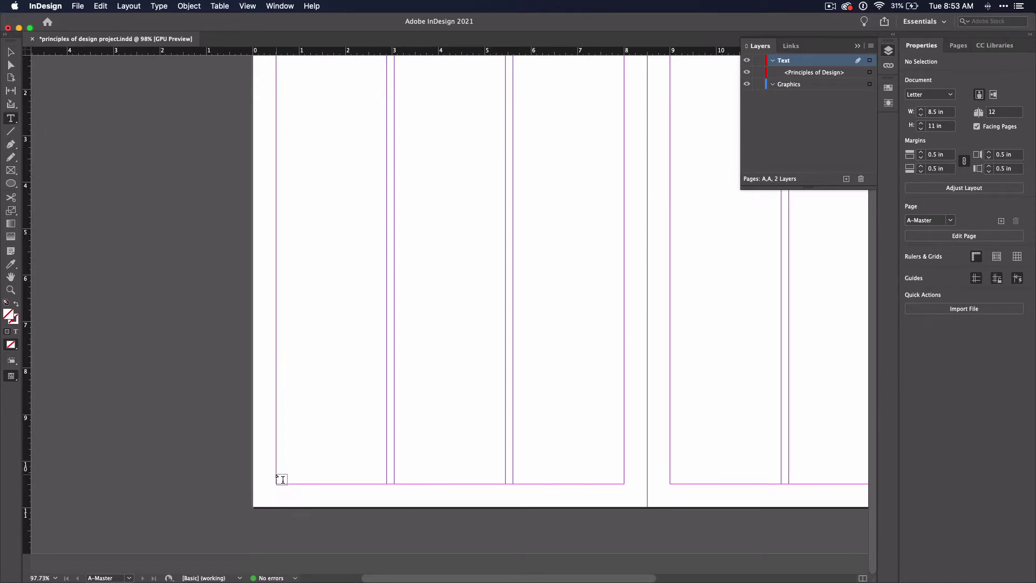
{"action": "left_click_drag", "start_coordinate": [276, 472], "coordinate": [323, 485]}
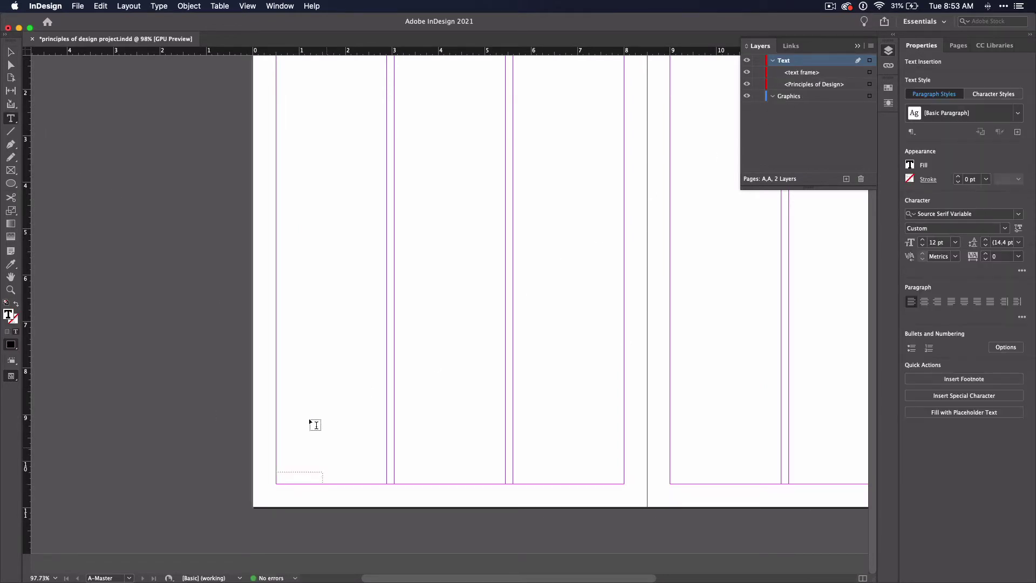
{"action": "left_click", "coordinate": [159, 8]}
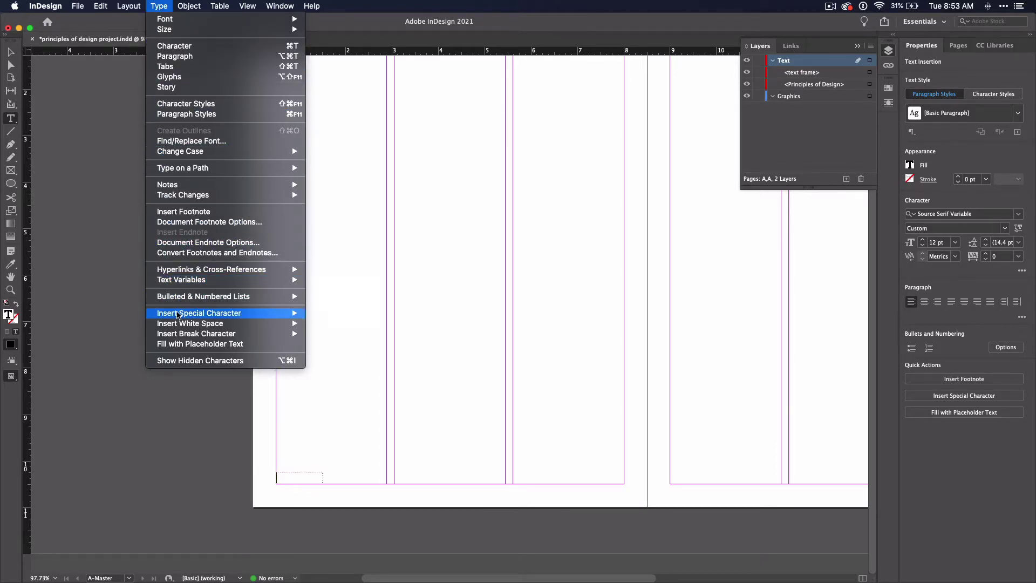
{"action": "mouse_move", "coordinate": [244, 319]}
{"action": "mouse_move", "coordinate": [327, 324]}
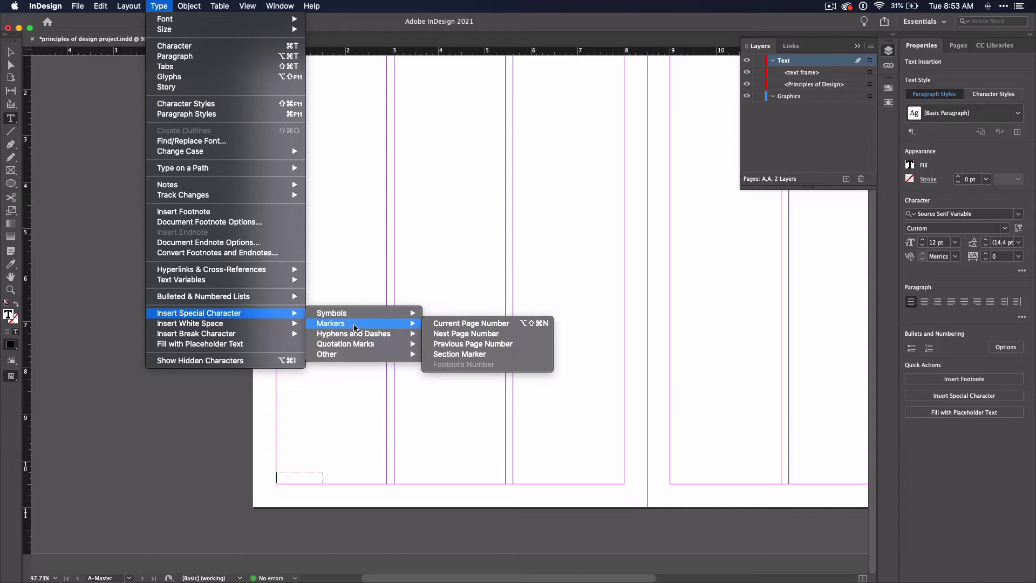
{"action": "left_click", "coordinate": [470, 323]}
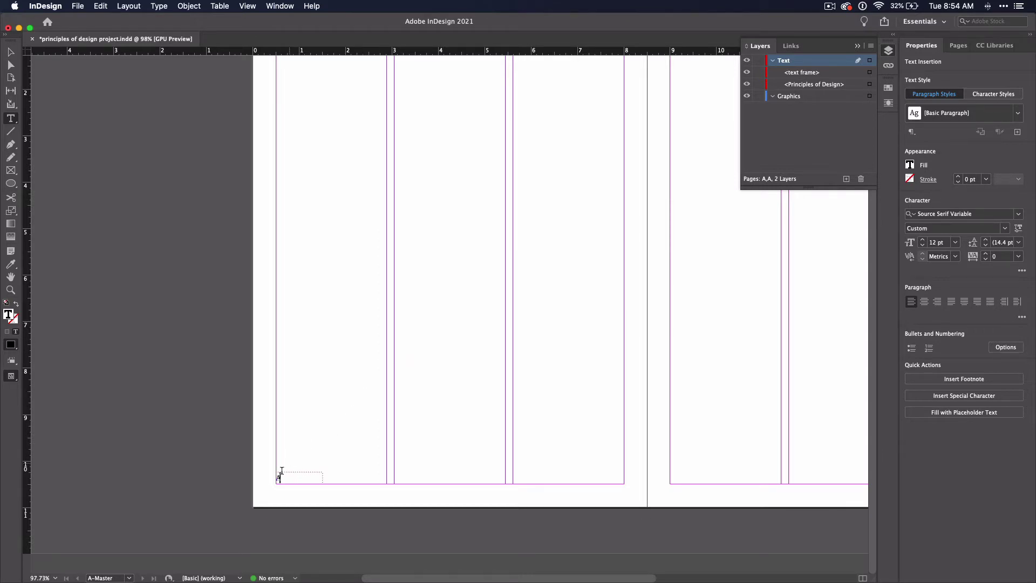
- Bottom-align the page number frame's text and right-align the right page's page number
{"action": "right_click", "coordinate": [279, 477]}
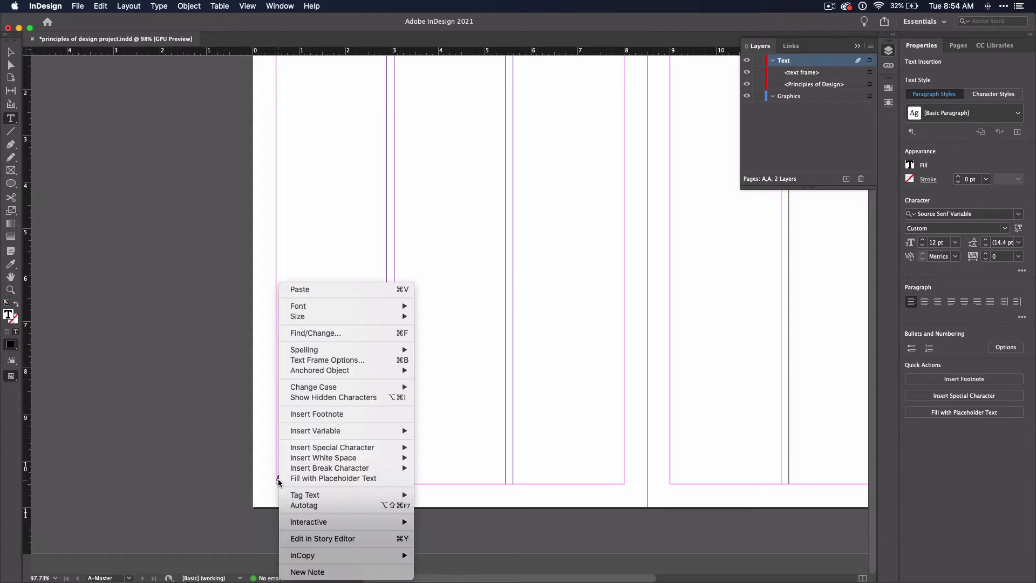
{"action": "left_click", "coordinate": [335, 361]}
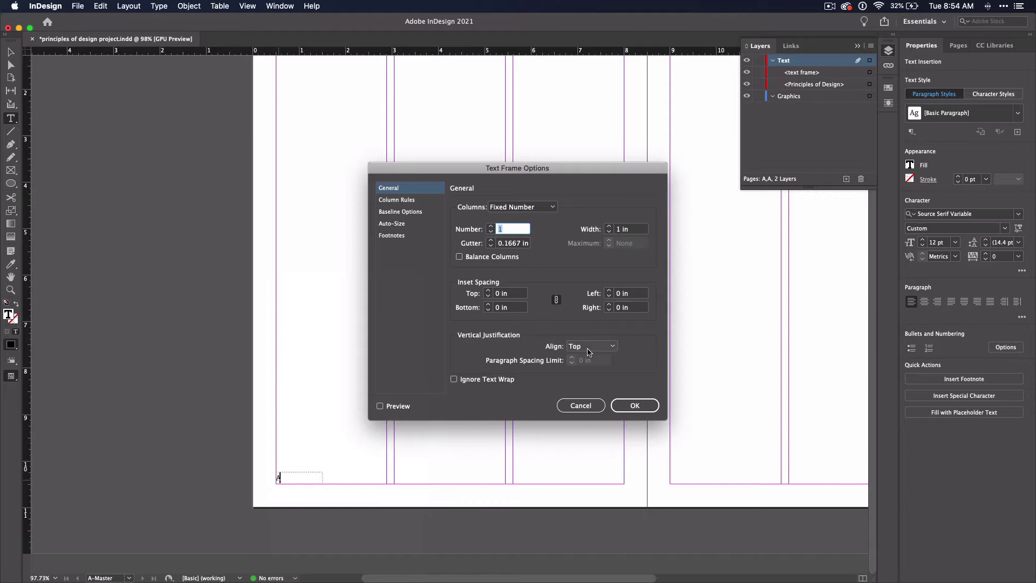
{"action": "left_click", "coordinate": [588, 352]}
{"action": "left_click", "coordinate": [588, 387]}
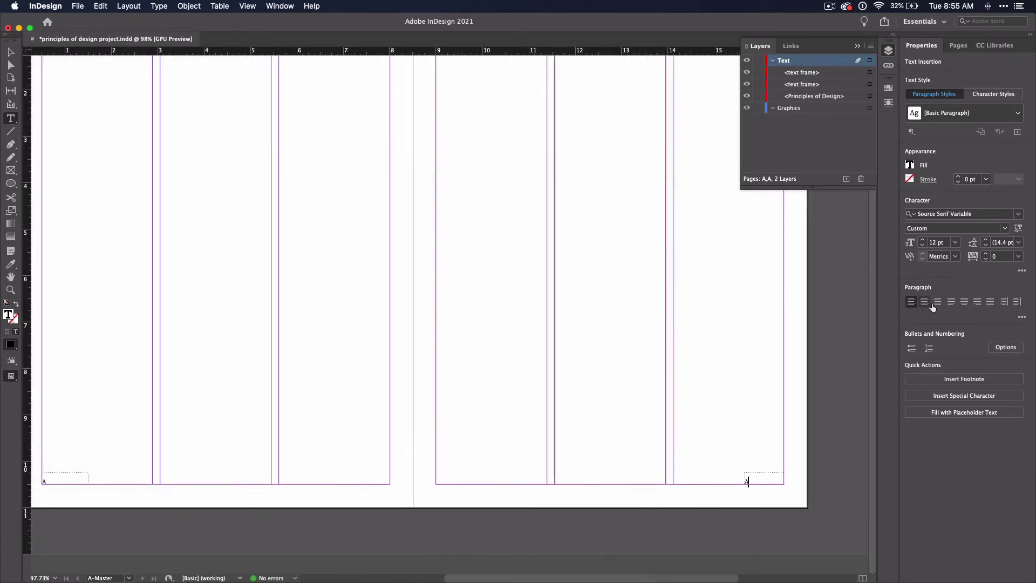
{"action": "left_click", "coordinate": [938, 303]}
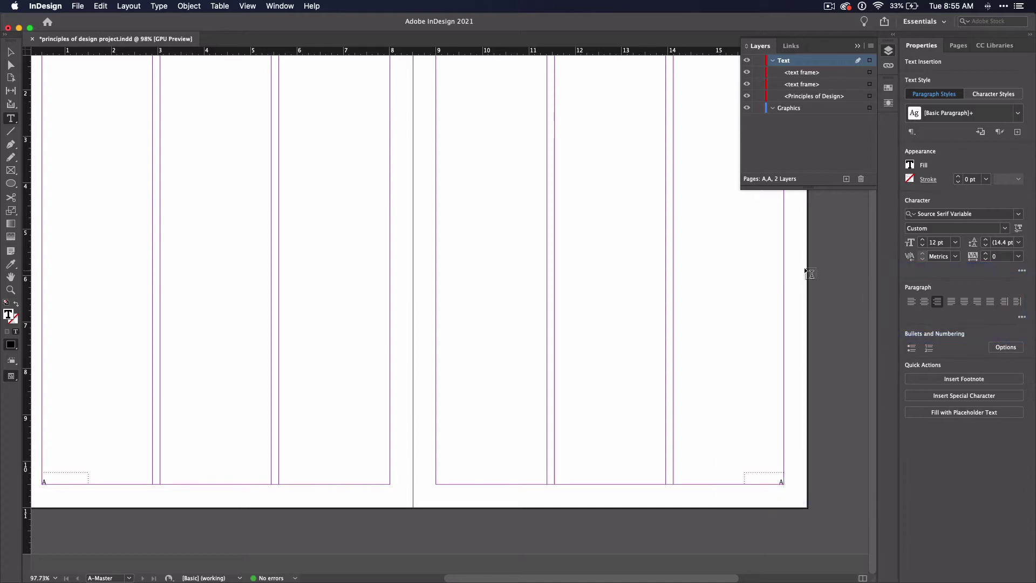
{"action": "left_click", "coordinate": [959, 45]}
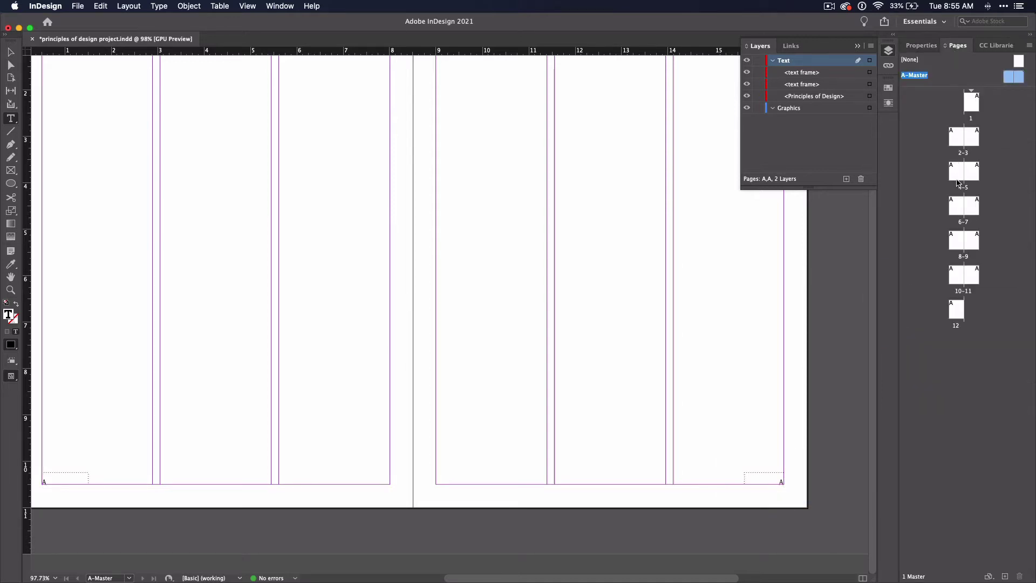
- Inspect the page numbers on the 4–5 spread, then scroll back up to page 1
{"action": "double_click", "coordinate": [957, 182]}
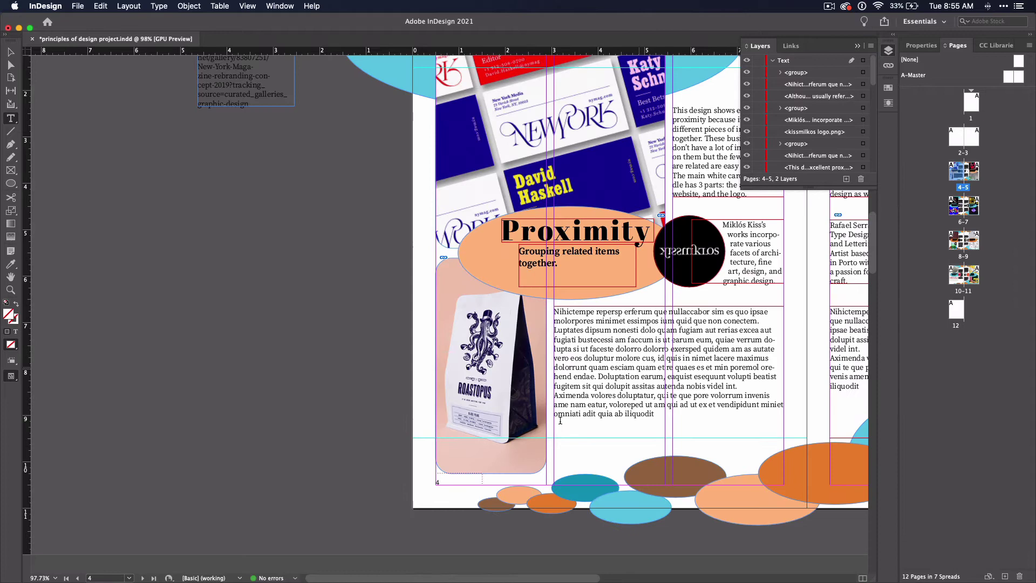
{"action": "scroll", "coordinate": [453, 499], "scroll_direction": "up", "scroll_amount": 10}
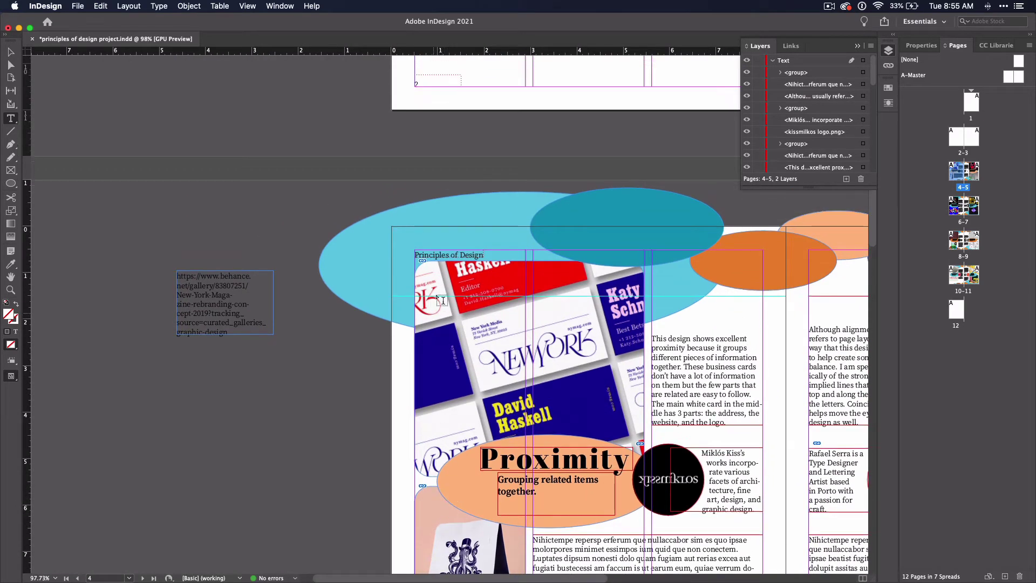
{"action": "scroll", "coordinate": [445, 281], "scroll_direction": "down", "scroll_amount": 5}
{"action": "scroll", "coordinate": [445, 280], "scroll_direction": "right", "scroll_amount": 2}
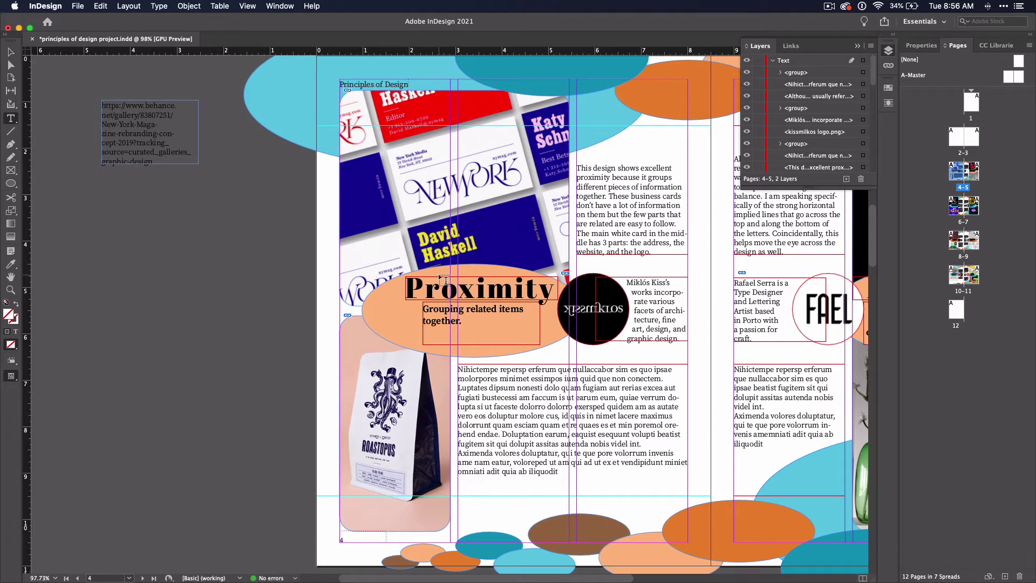
{"action": "scroll", "coordinate": [442, 279], "scroll_direction": "up", "scroll_amount": 20}
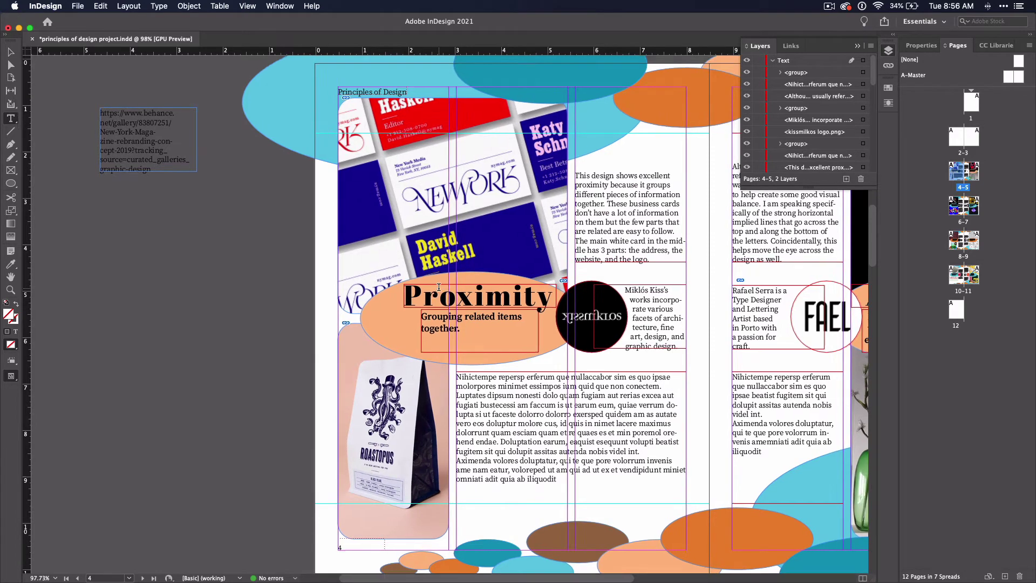
{"action": "scroll", "coordinate": [440, 284], "scroll_direction": "right", "scroll_amount": 5}
{"action": "scroll", "coordinate": [439, 286], "scroll_direction": "up", "scroll_amount": 3}
{"action": "scroll", "coordinate": [439, 286], "scroll_direction": "right", "scroll_amount": 3}
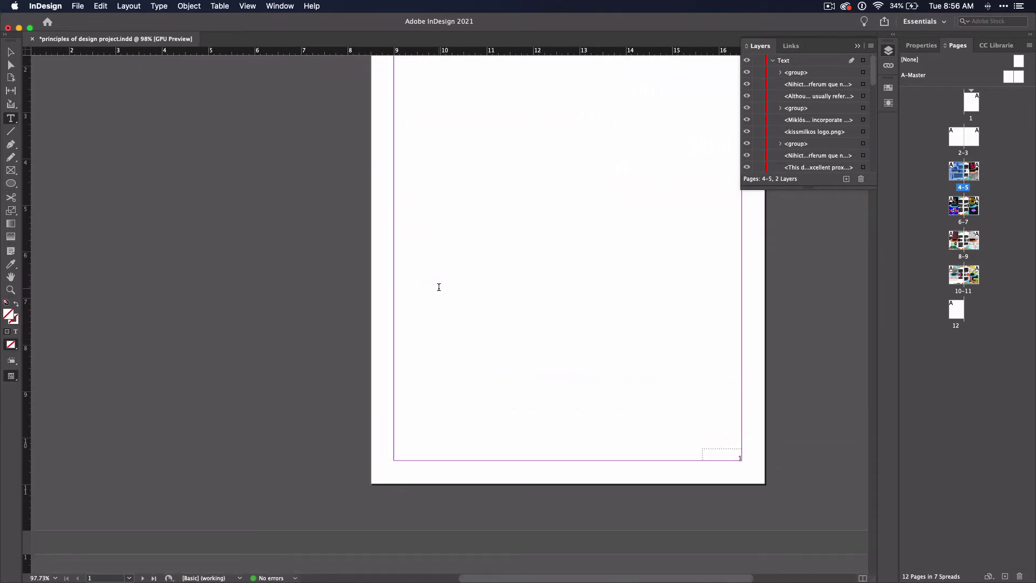
- Override all master page items on page 1 and delete its page number frame
{"action": "left_click_drag", "start_coordinate": [444, 291], "coordinate": [484, 284]}
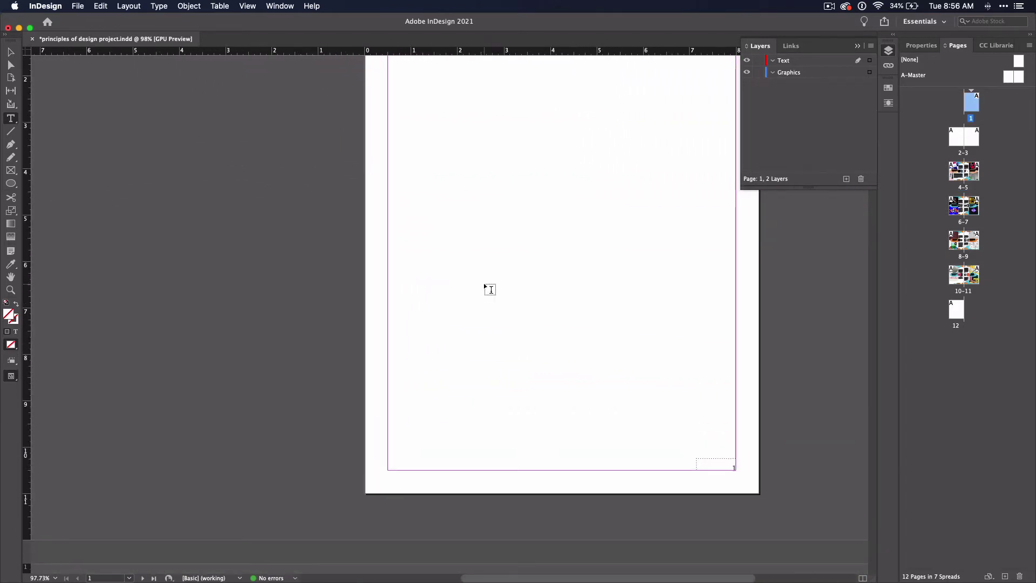
{"action": "right_click", "coordinate": [974, 105]}
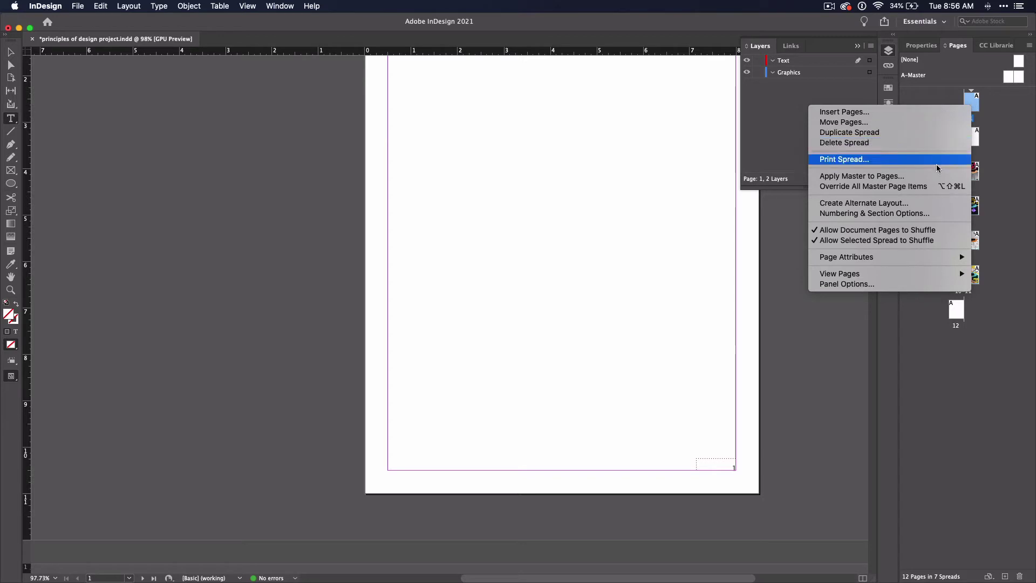
{"action": "left_click", "coordinate": [934, 186]}
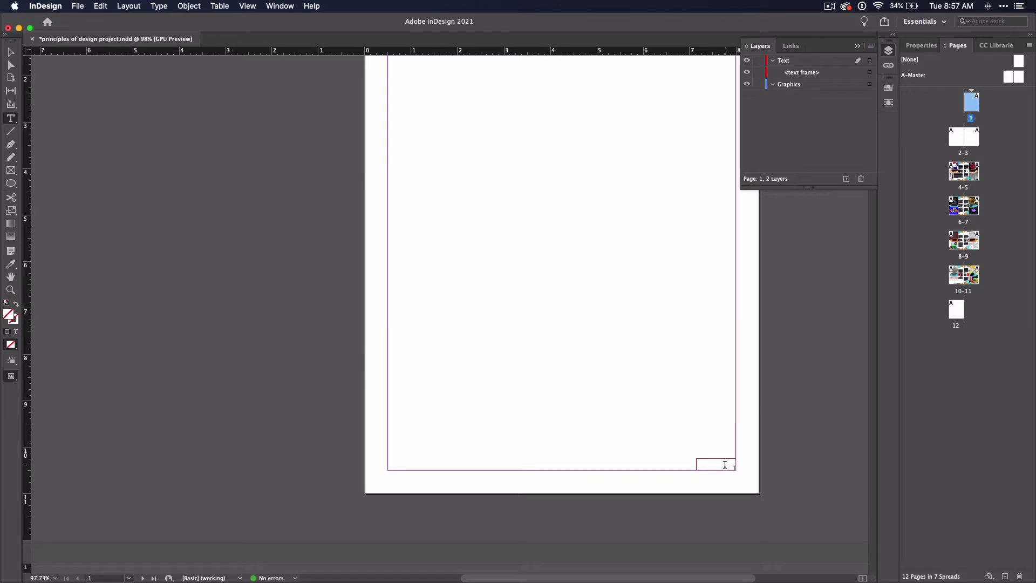
{"action": "left_click", "coordinate": [725, 464]}
{"action": "left_click", "coordinate": [10, 52]}
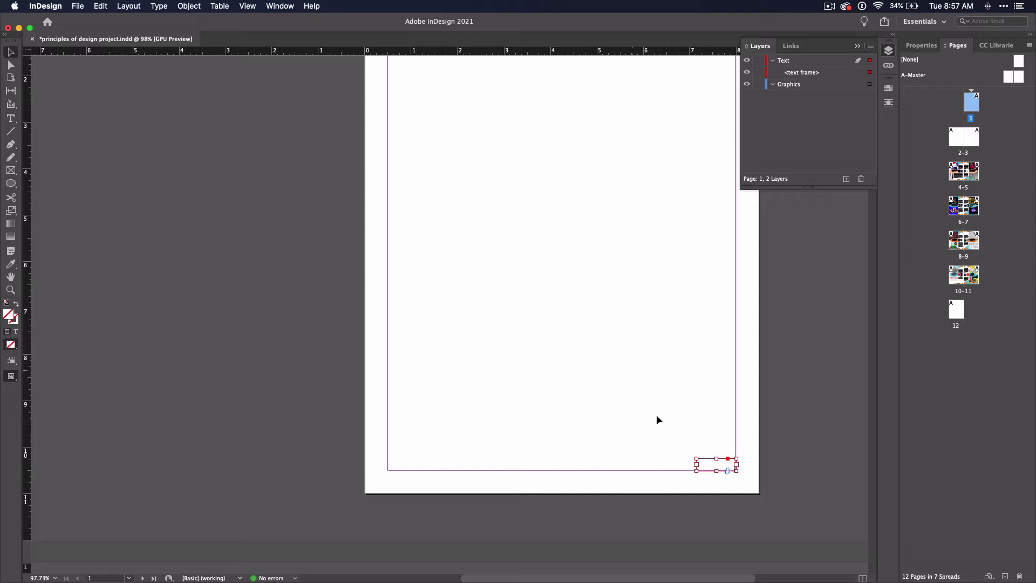
{"action": "key", "text": "BackSpace"}
- Override page 12's master items and delete its Principles of Design header
{"action": "double_click", "coordinate": [957, 310]}
{"action": "right_click", "coordinate": [959, 312]}
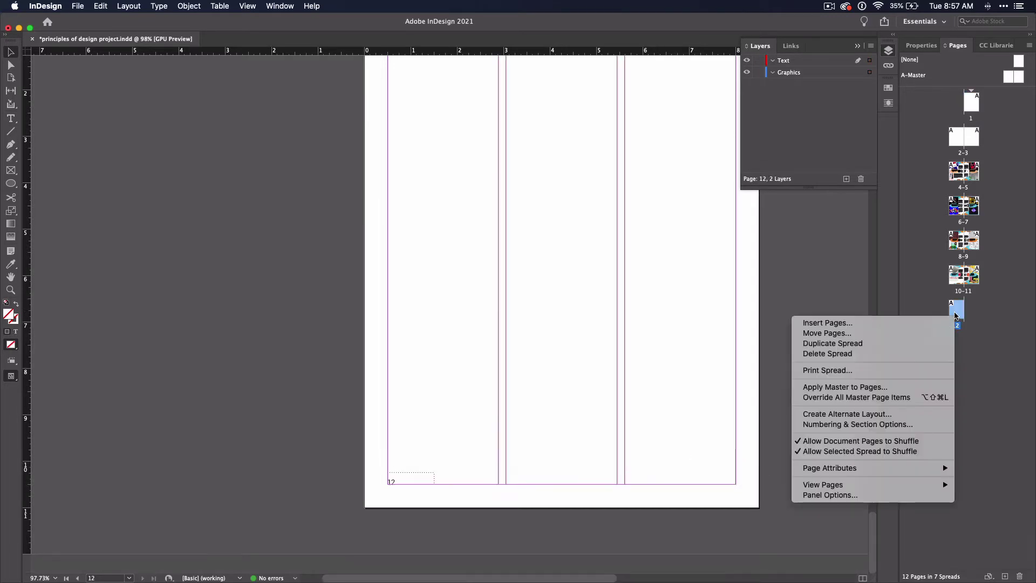
{"action": "left_click", "coordinate": [900, 398]}
{"action": "scroll", "coordinate": [395, 480], "scroll_direction": "up", "scroll_amount": 5}
{"action": "left_click", "coordinate": [404, 160]}
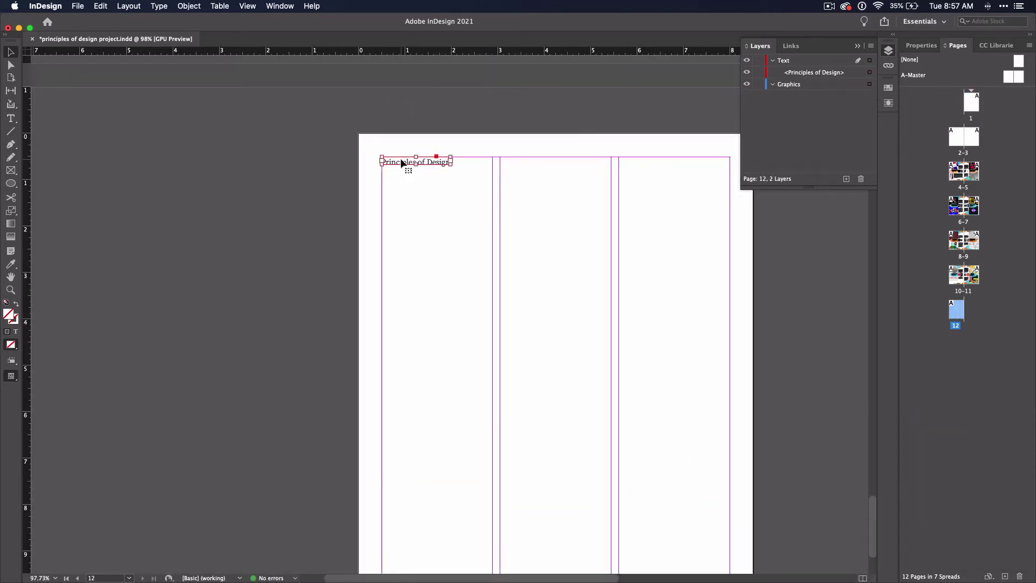
{"action": "key", "text": "BackSpace"}
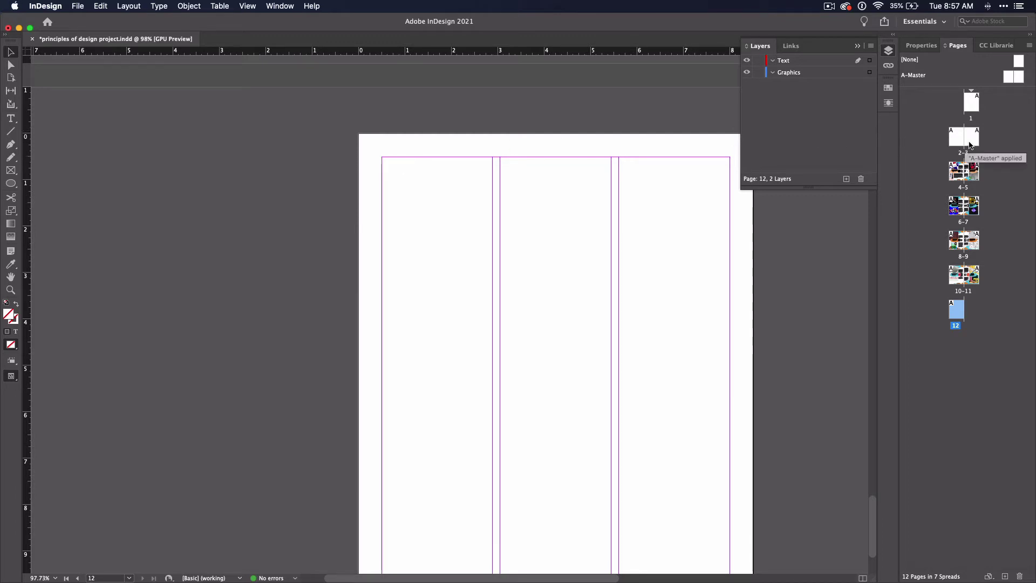
- Keep the 2–3 spread from shuffling and delete page 2's page-number frame
{"action": "right_click", "coordinate": [970, 145]}
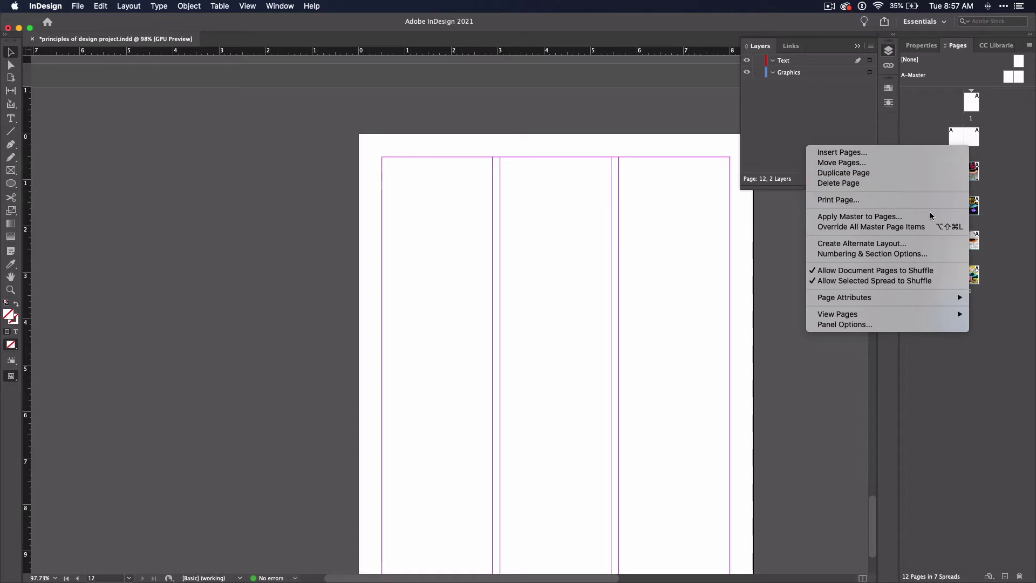
{"action": "left_click", "coordinate": [905, 285]}
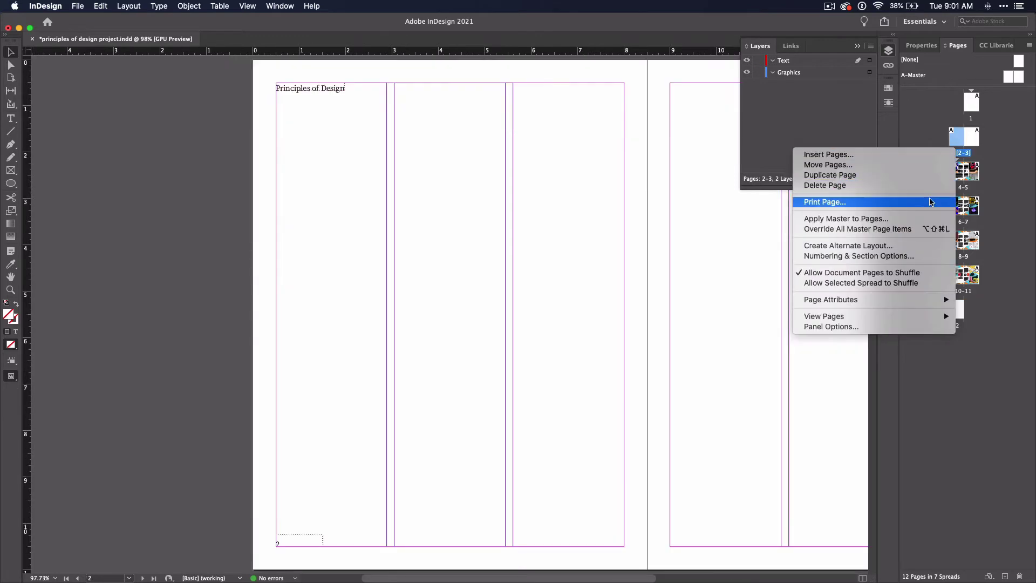
{"action": "key", "text": "Escape"}
{"action": "left_click", "coordinate": [302, 540]}
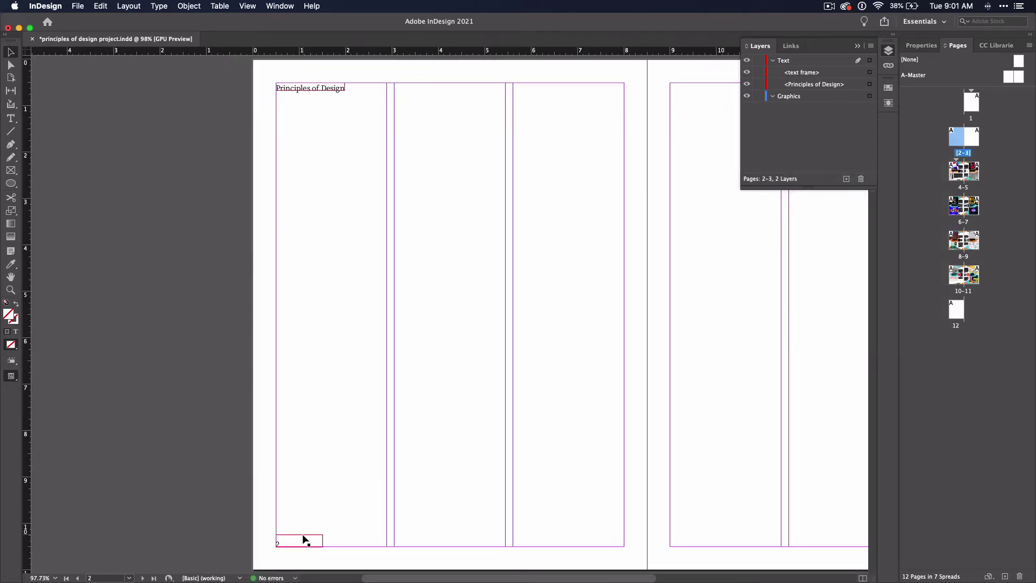
{"action": "key", "text": "Delete"}
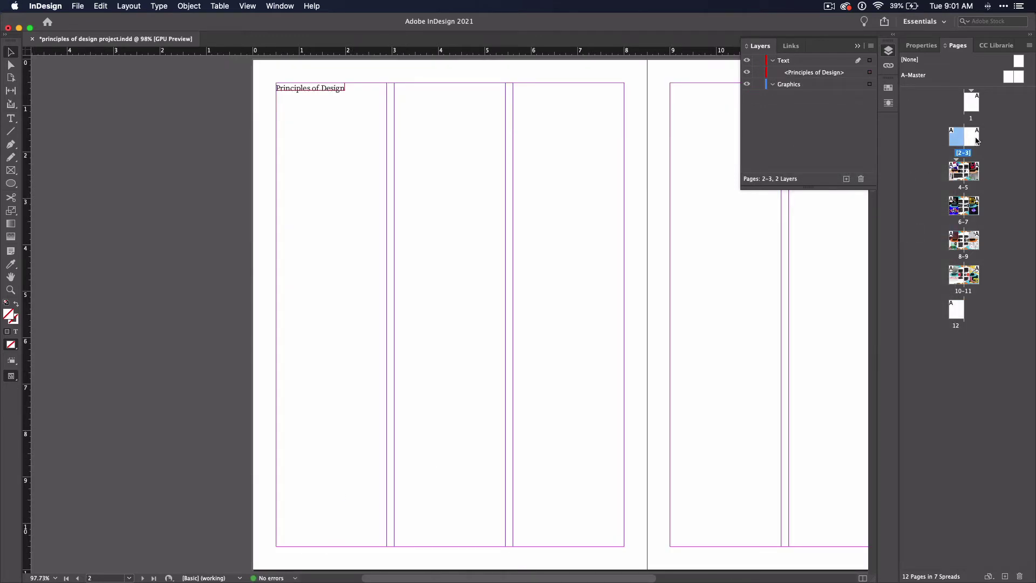
- Start a new section at page 3 restarting numbering at 1, accepting the duplicate-number warning
{"action": "right_click", "coordinate": [974, 142]}
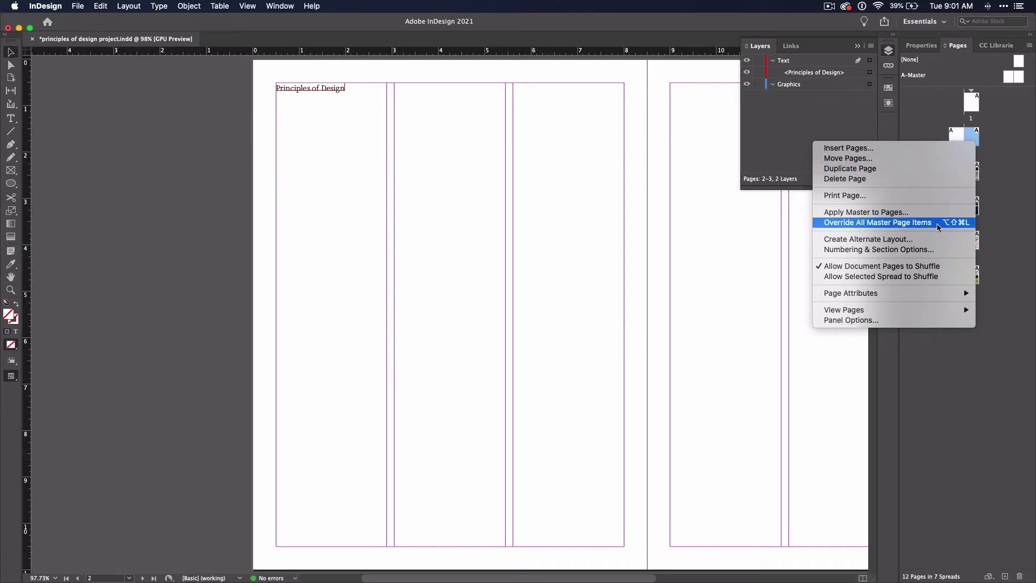
{"action": "left_click", "coordinate": [931, 250]}
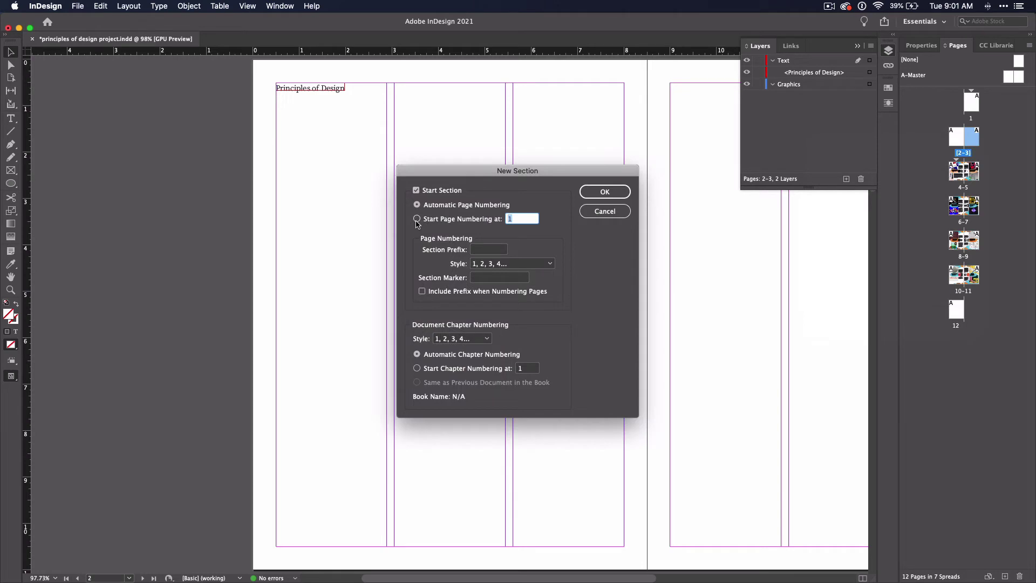
{"action": "left_click", "coordinate": [417, 220]}
{"action": "left_click", "coordinate": [606, 192]}
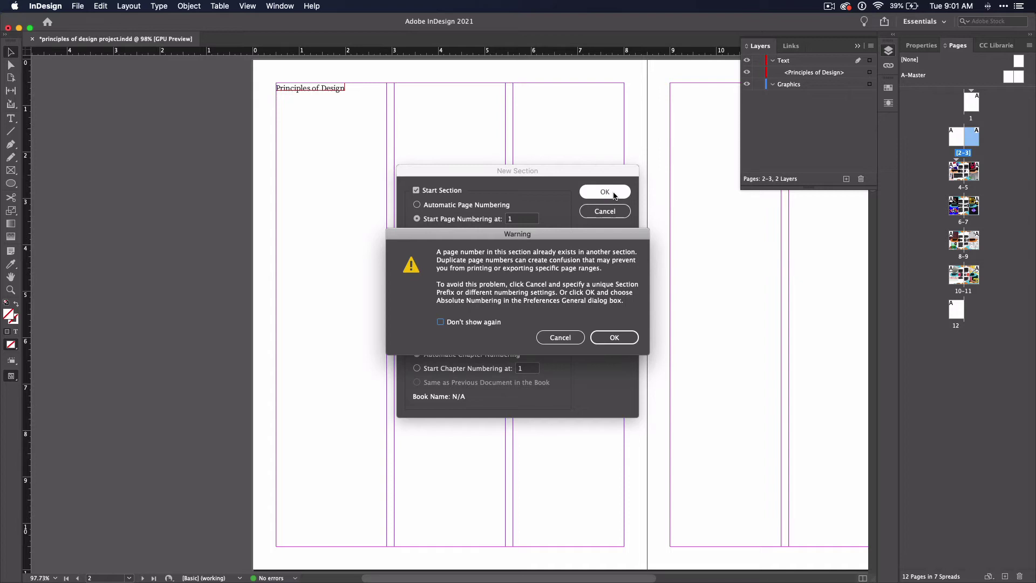
{"action": "left_click", "coordinate": [616, 337]}
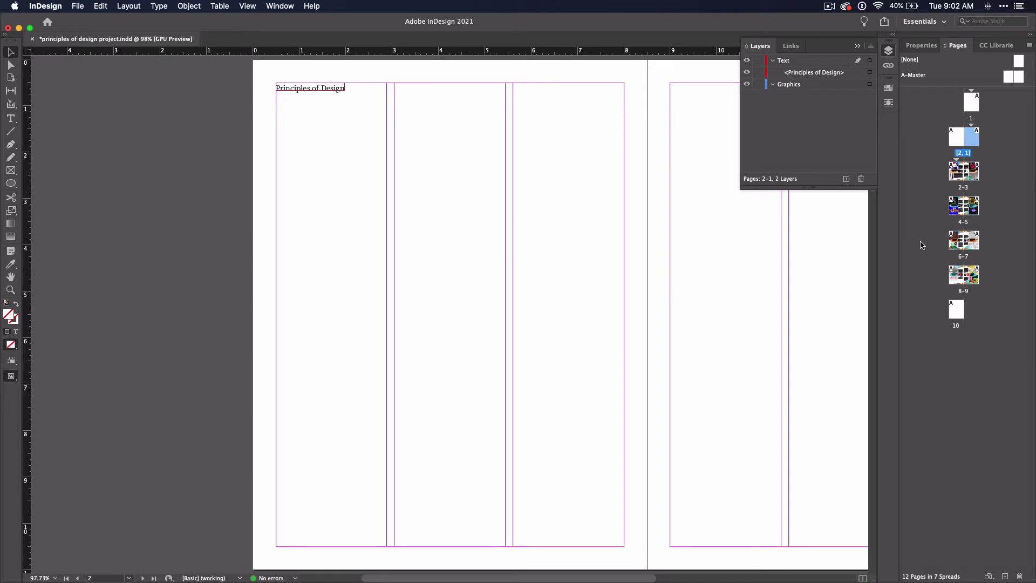
- Draw a text frame across the upper half of the next spread's right-hand page
{"action": "scroll", "coordinate": [641, 356], "scroll_direction": "right", "scroll_amount": 5}
{"action": "scroll", "coordinate": [641, 356], "scroll_direction": "down", "scroll_amount": 4}
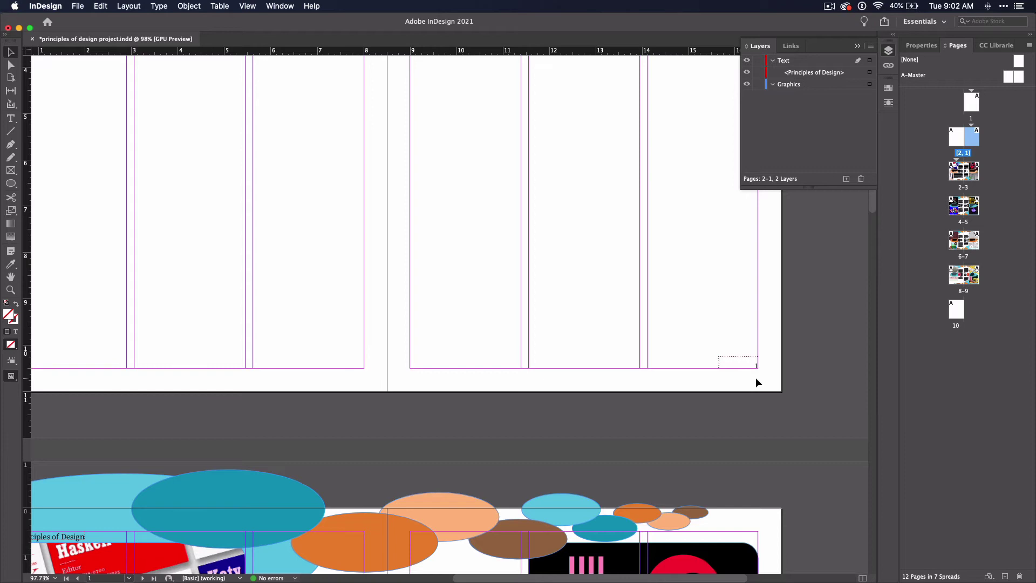
{"action": "scroll", "coordinate": [756, 377], "scroll_direction": "down", "scroll_amount": 8}
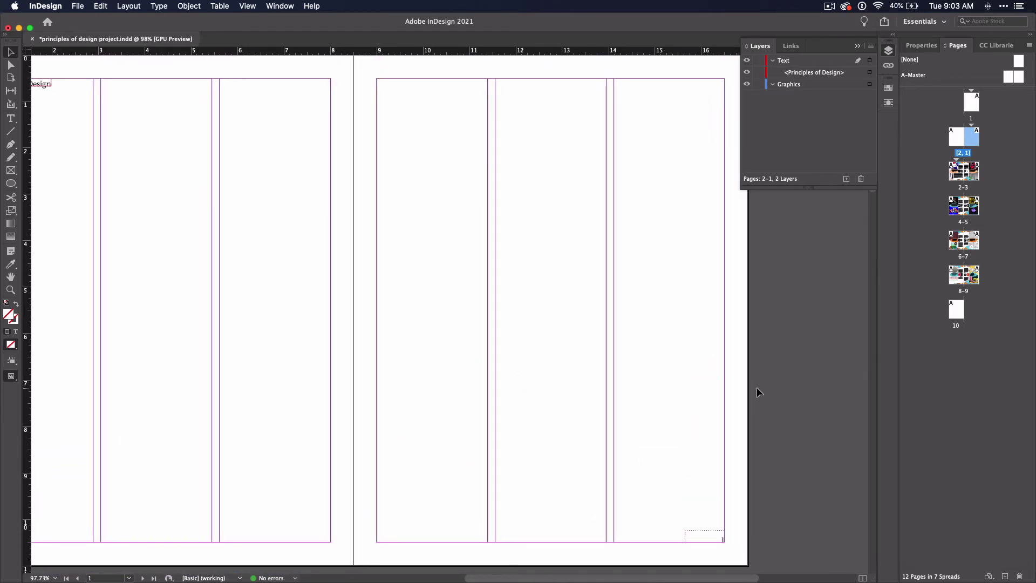
{"action": "left_click", "coordinate": [11, 119]}
{"action": "left_click_drag", "start_coordinate": [378, 106], "coordinate": [729, 358]}
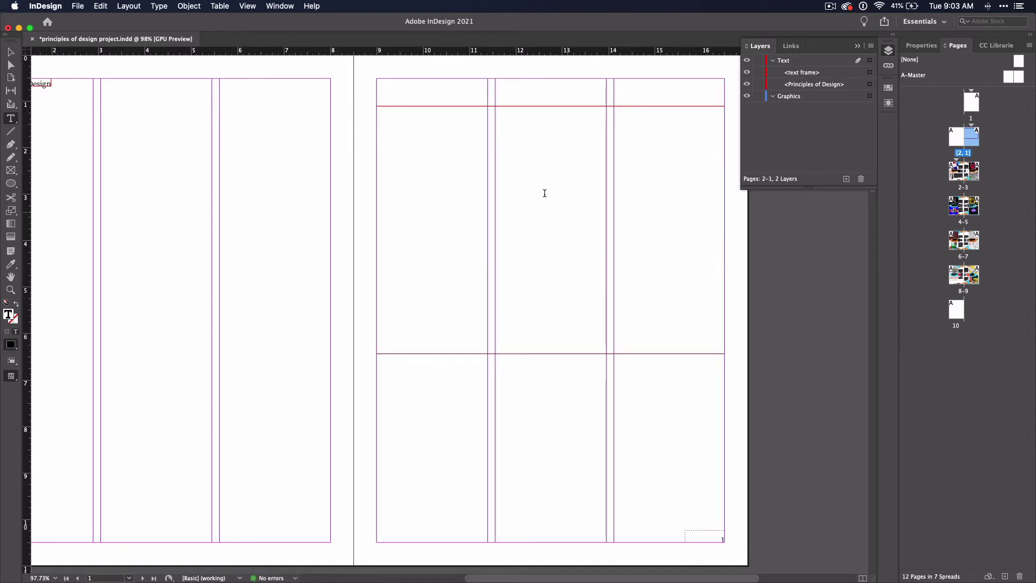
- In Layout > Table of Contents, title it 'Table of Contents' using the Title paragraph style
{"action": "left_click", "coordinate": [129, 6]}
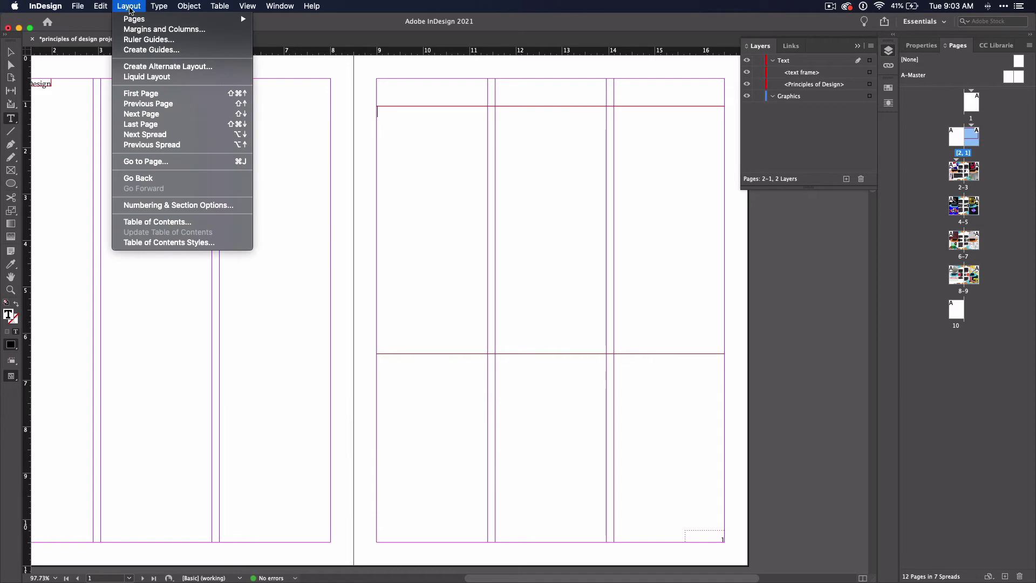
{"action": "left_click", "coordinate": [176, 222]}
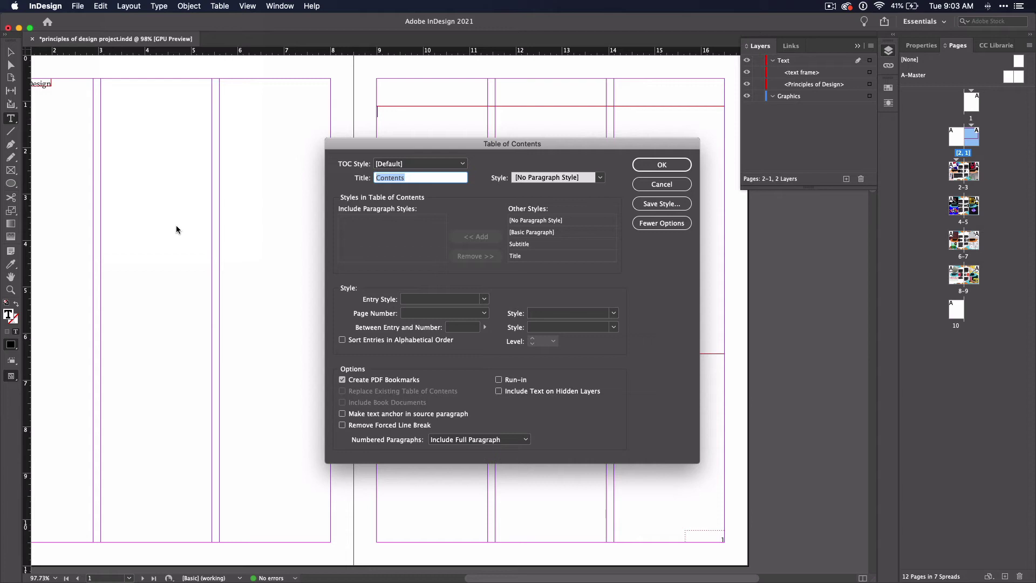
{"action": "left_click", "coordinate": [377, 179]}
{"action": "type", "text": "Table of"}
{"action": "left_click", "coordinate": [550, 178]}
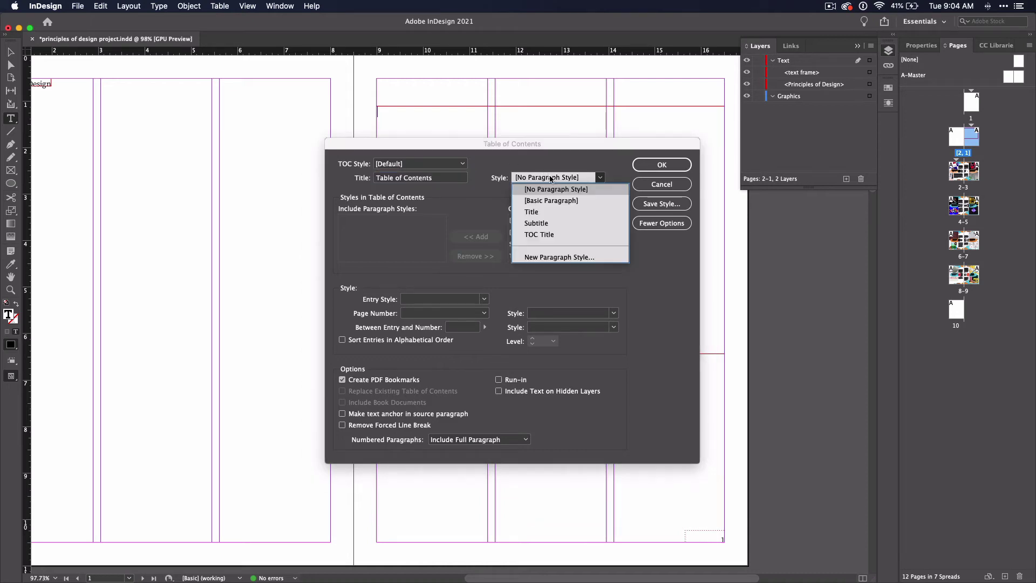
{"action": "left_click", "coordinate": [532, 212]}
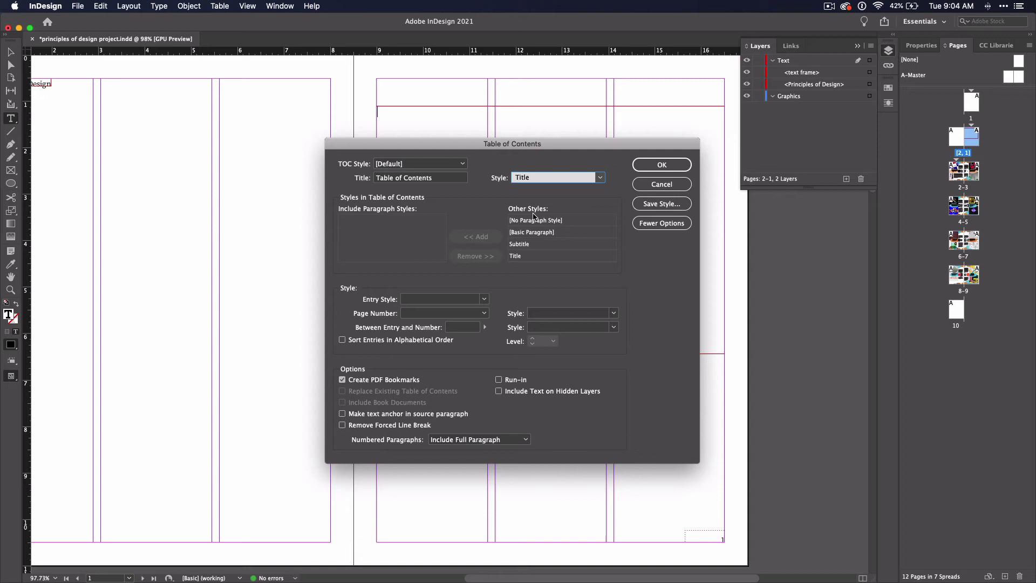
- Include Title paragraphs in the contents with Subtitle as the entry style
{"action": "left_click", "coordinate": [518, 257]}
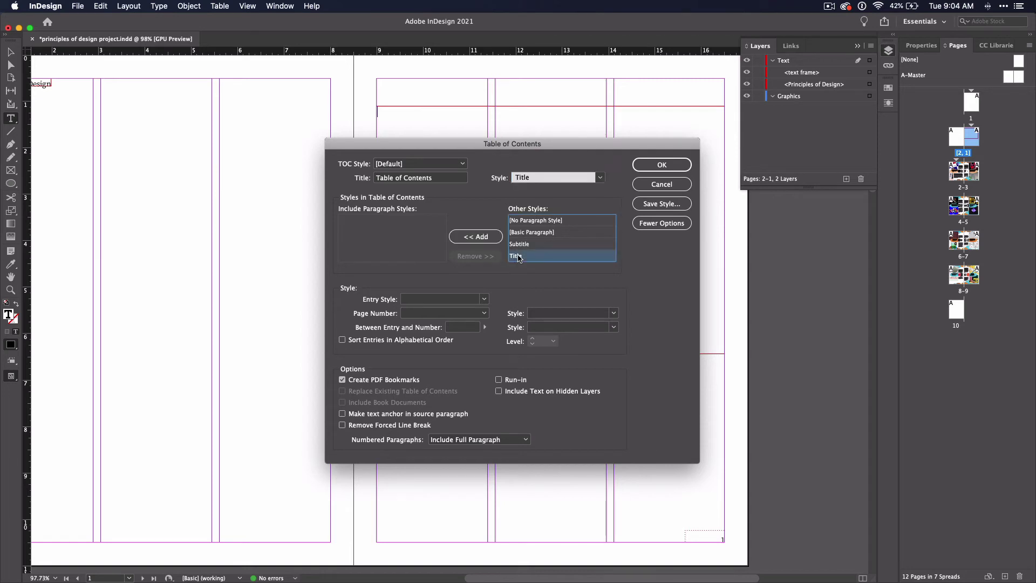
{"action": "left_click", "coordinate": [476, 237]}
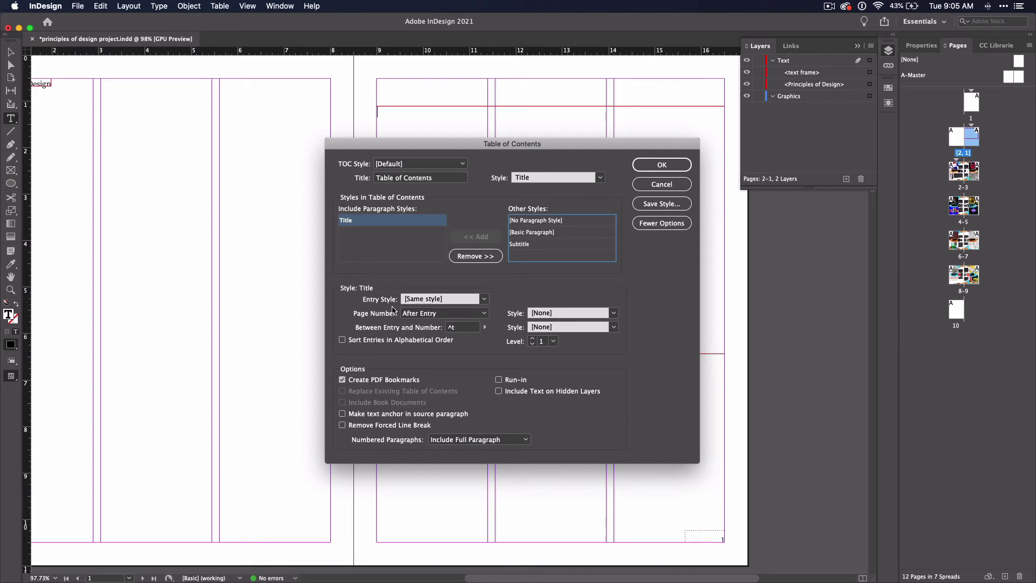
{"action": "left_click", "coordinate": [416, 301]}
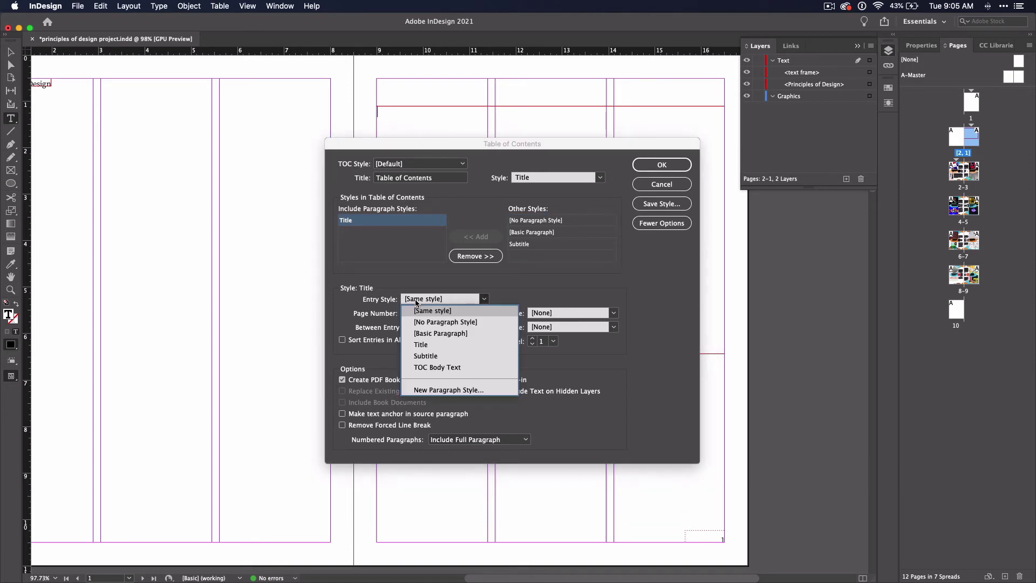
{"action": "left_click", "coordinate": [431, 357]}
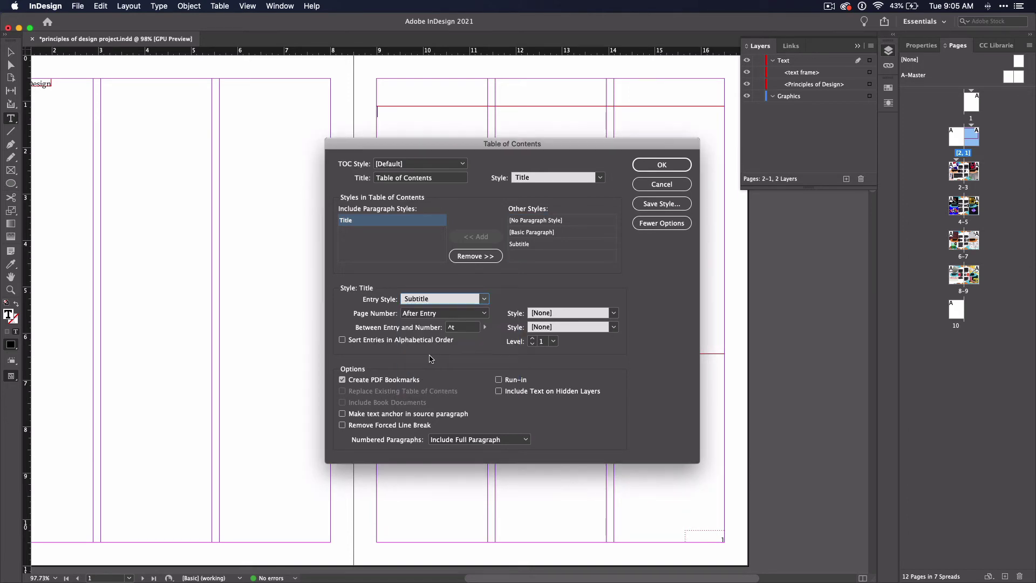
- Replace the ^t separator between entry and number with a Right Indent Tab
{"action": "left_click", "coordinate": [467, 328]}
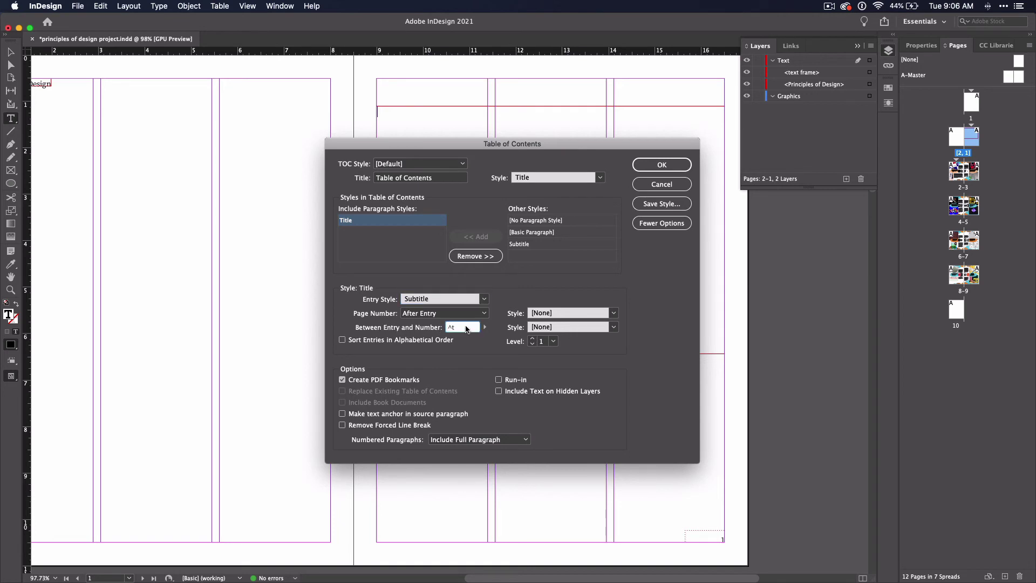
{"action": "key", "text": "BackSpace"}
{"action": "key", "text": "BackSpace"}
{"action": "left_click", "coordinate": [485, 327]}
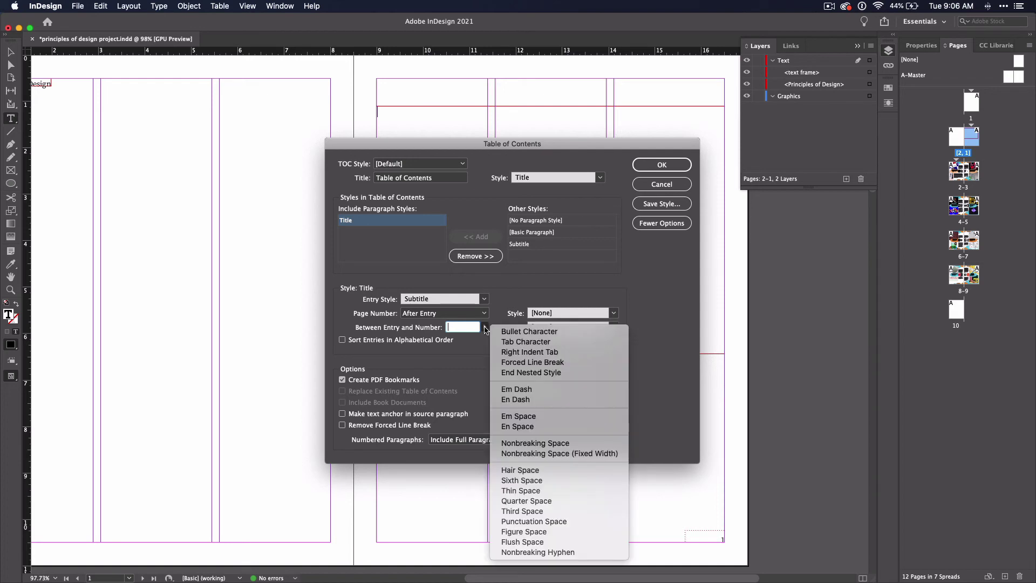
{"action": "left_click", "coordinate": [526, 353]}
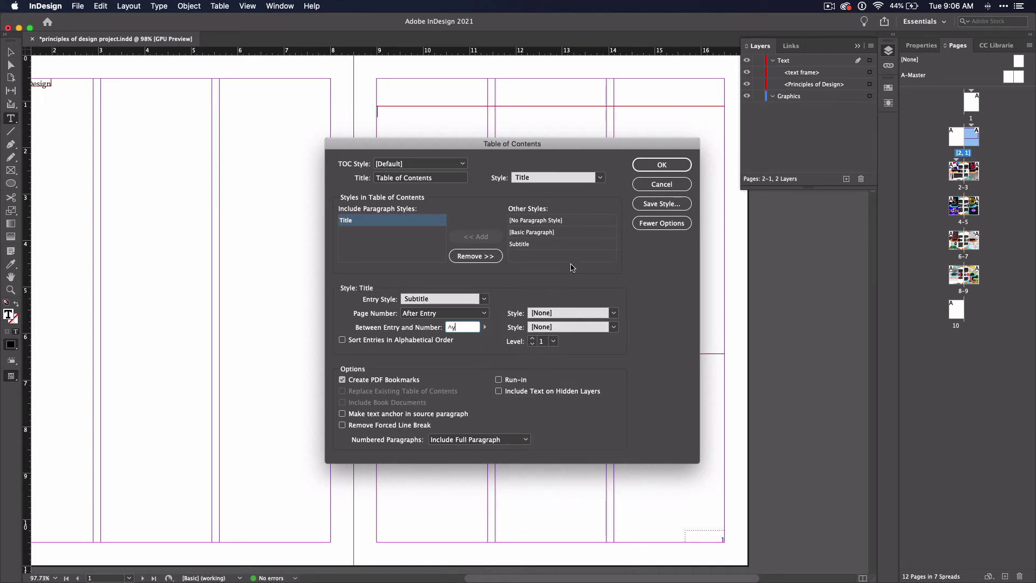
- Generate the table of contents and place it into the empty frame on page 1
{"action": "left_click", "coordinate": [651, 165]}
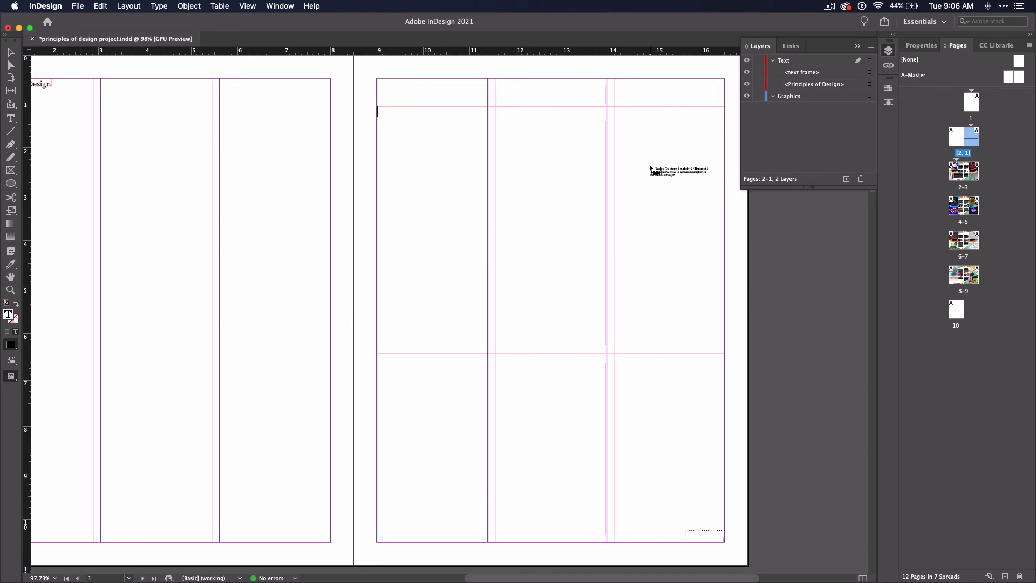
{"action": "left_click", "coordinate": [651, 168]}
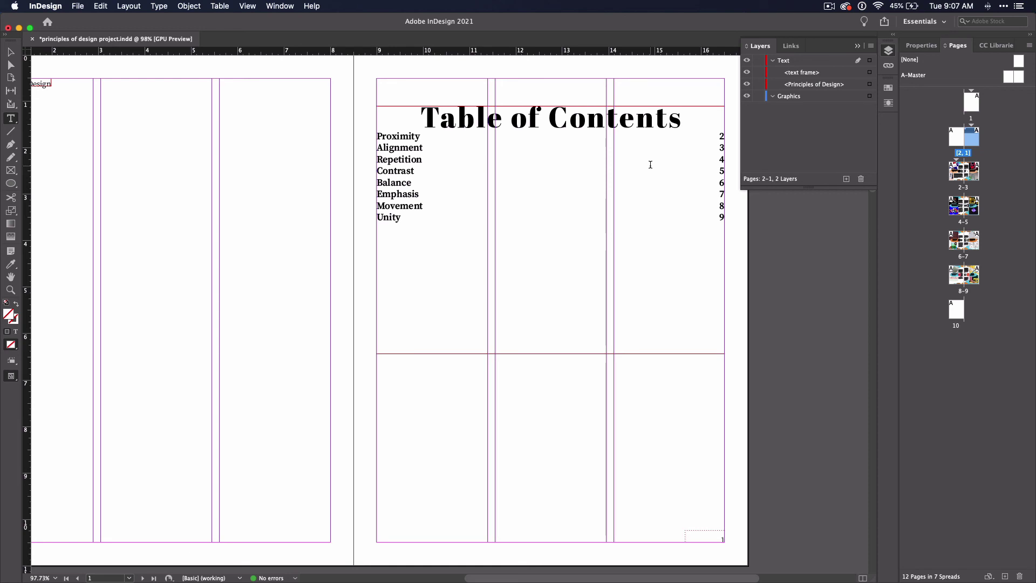
- Shrink the contents frame symmetrically so page numbers sit closer to entries, then edit before 'Proximity'
{"action": "left_click", "coordinate": [11, 54]}
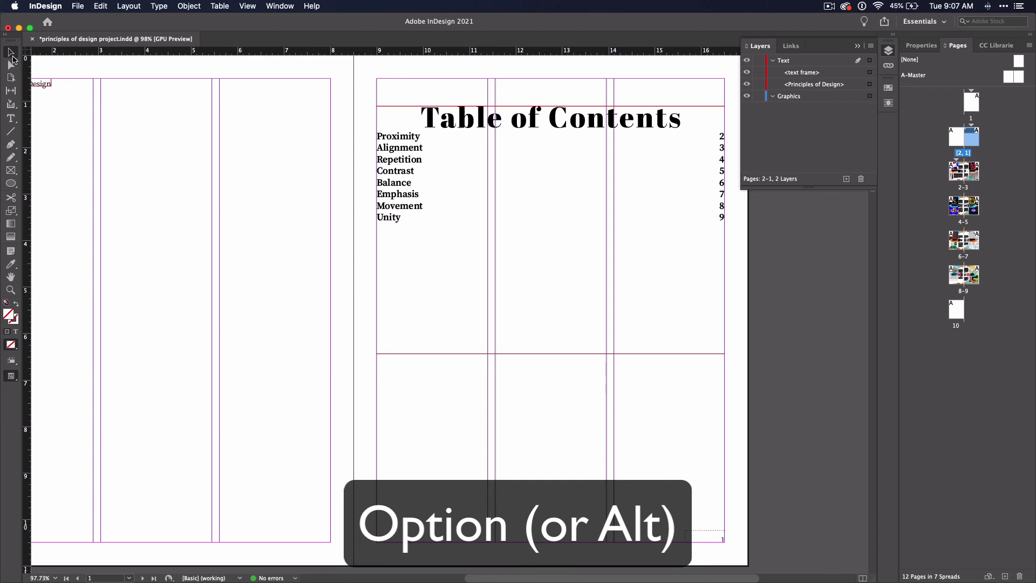
{"action": "left_click", "coordinate": [377, 222]}
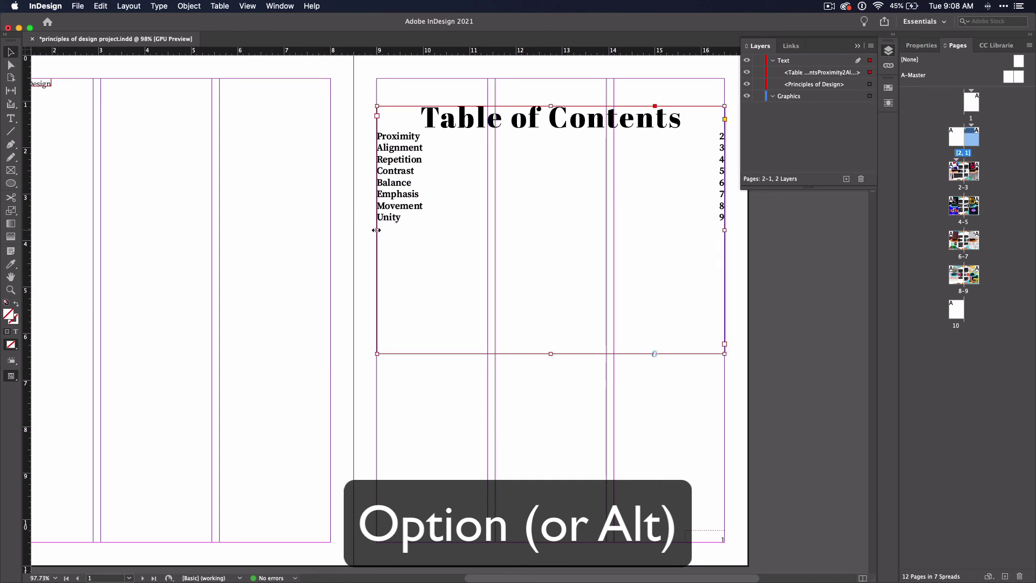
{"action": "left_click_drag", "start_coordinate": [376, 230], "coordinate": [415, 240]}
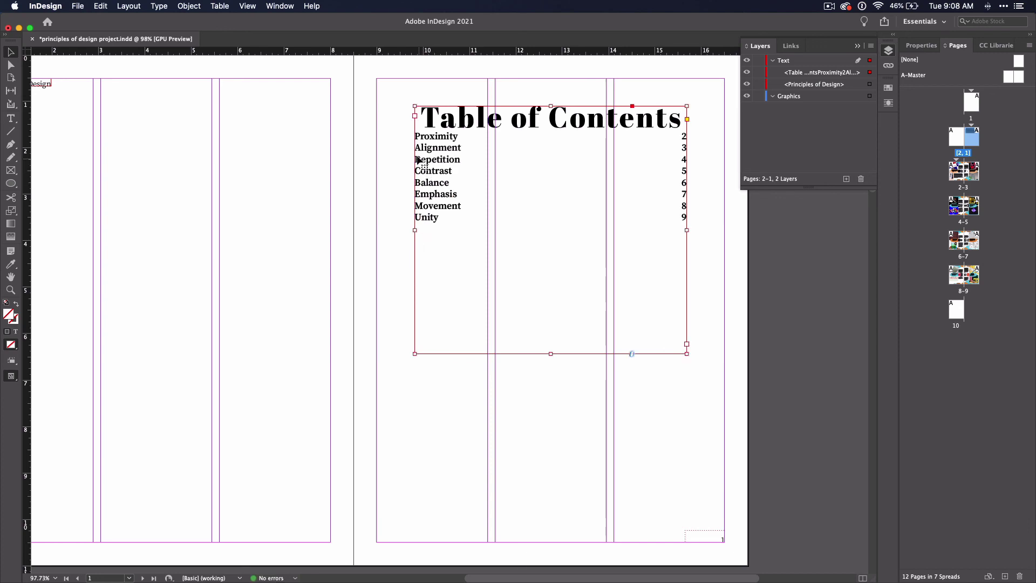
{"action": "double_click", "coordinate": [416, 136]}
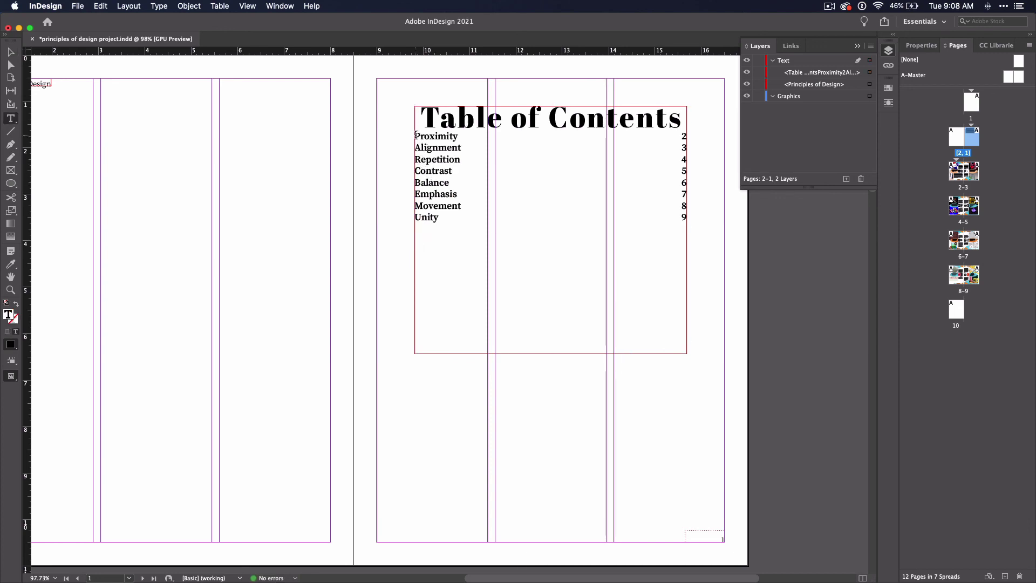
- Insert a blank line above the 'Proximity' entry, below the Table of Contents heading
{"action": "key", "text": "Return"}
{"action": "key", "text": "Return"}
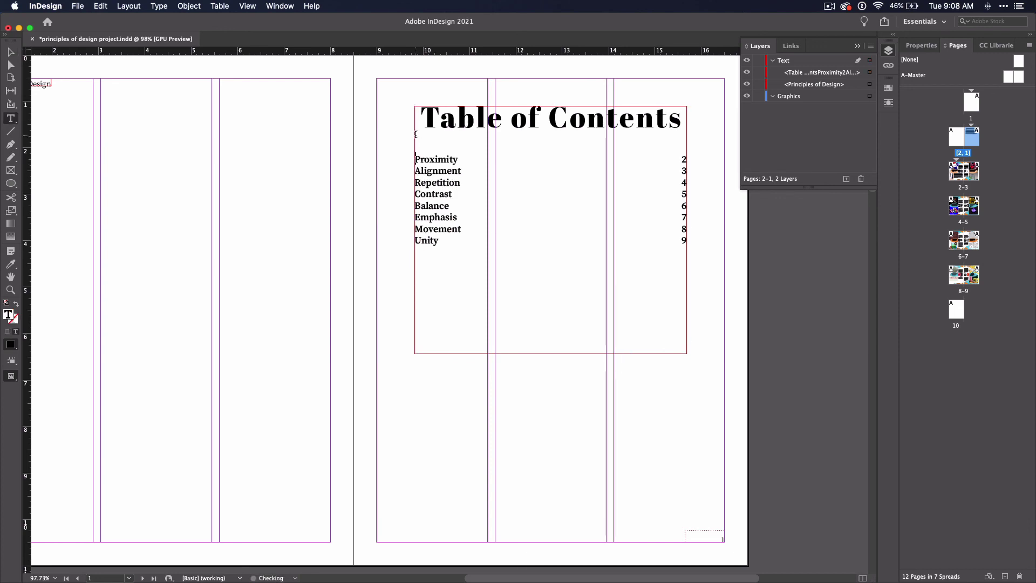